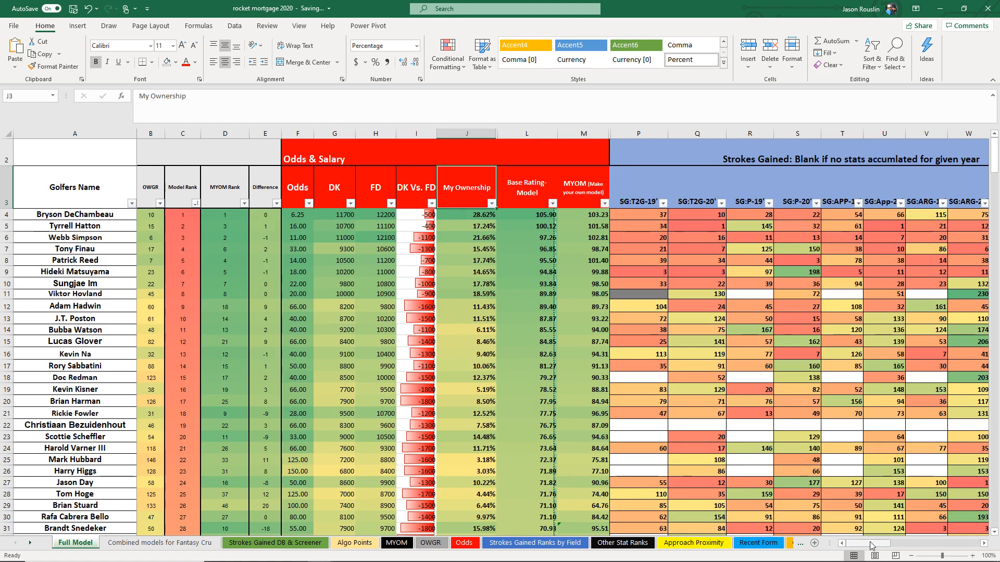
Step: Look across the Full Model sheet and set the golfer in the Strokes Gained DB & Screener sheet to Webb Simpson, reviewing his stats
drag(871, 545, 920, 548)
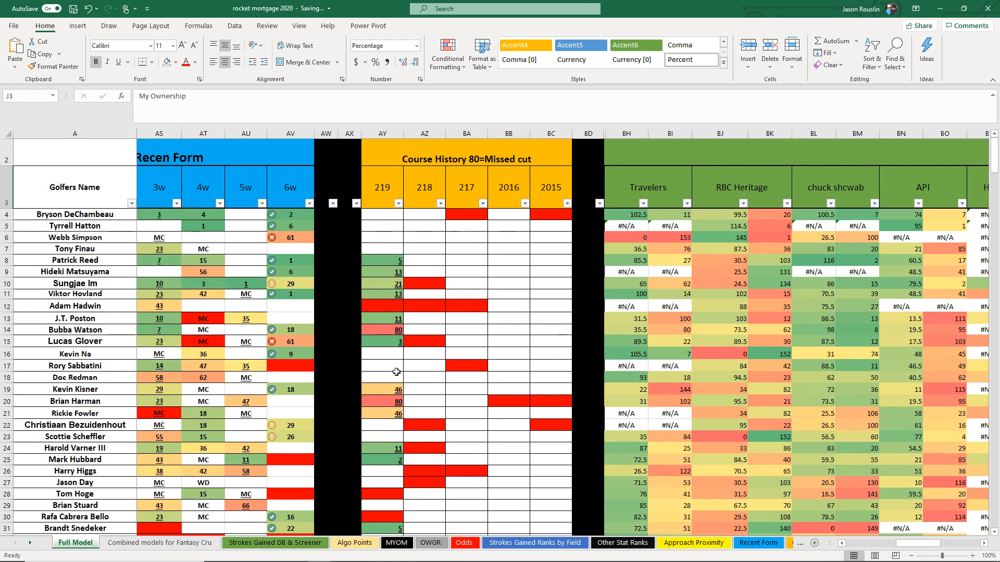
drag(897, 544, 668, 552)
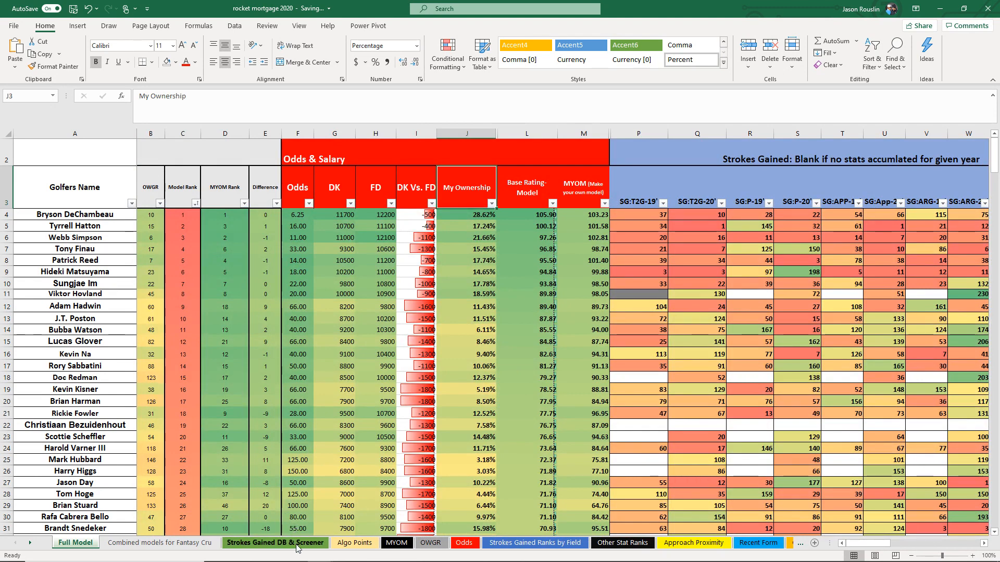
click(326, 543)
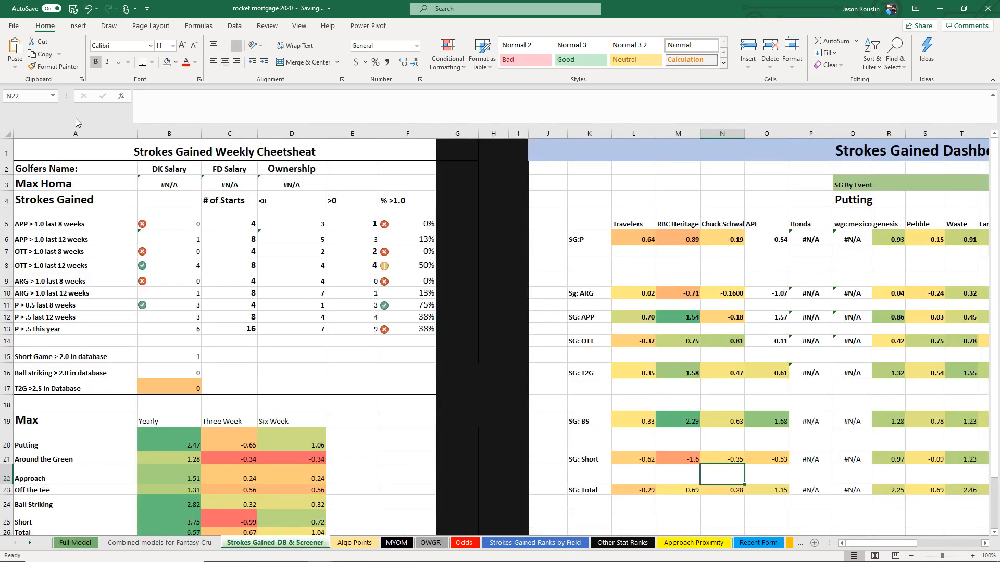
click(78, 183)
click(141, 186)
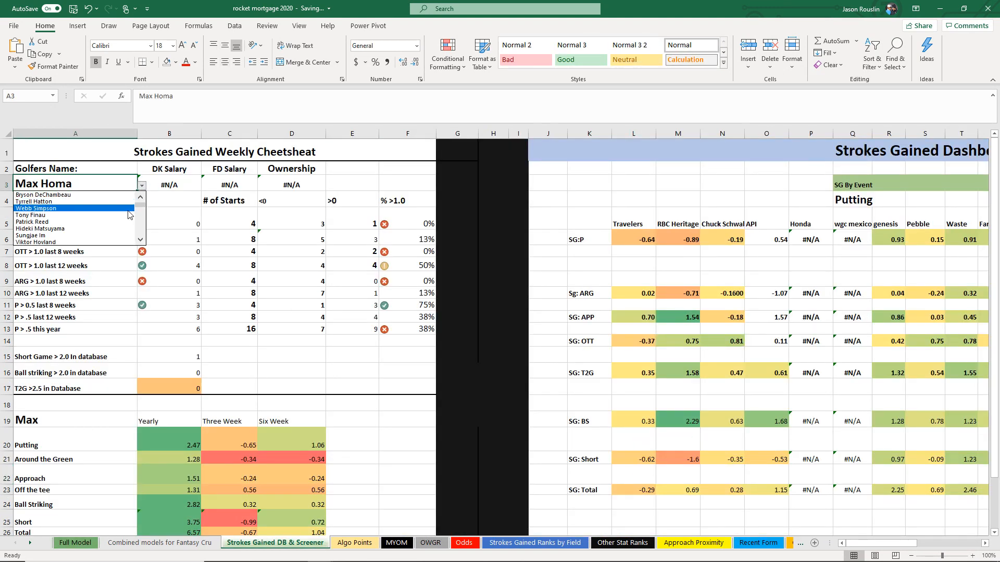
click(129, 208)
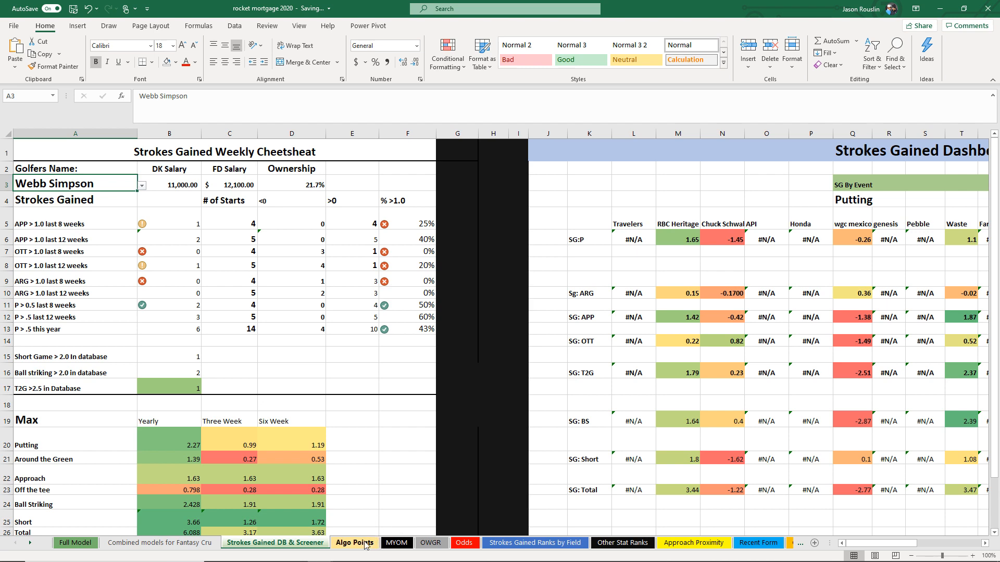
scroll(185, 308, down, 3)
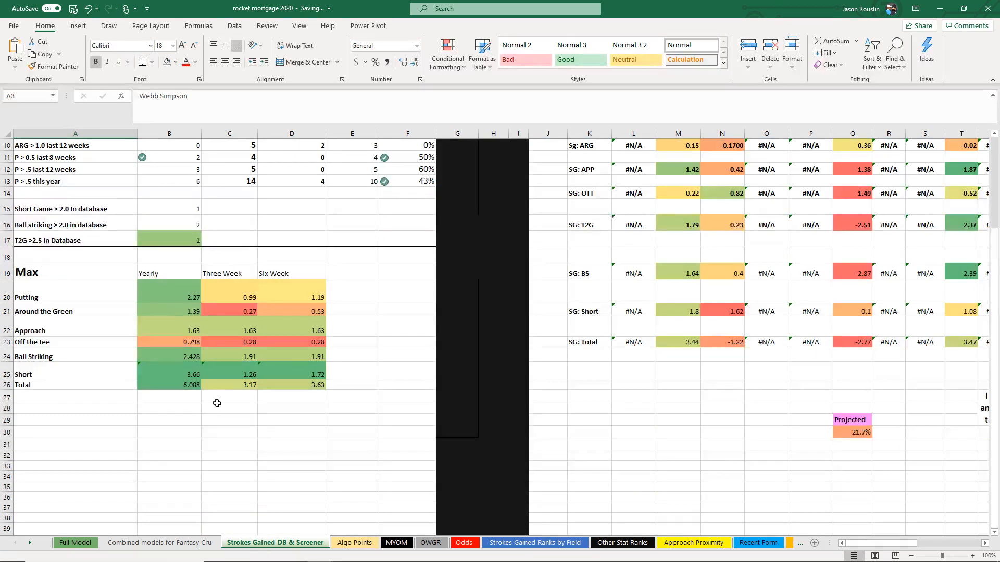
scroll(217, 403, up, 3)
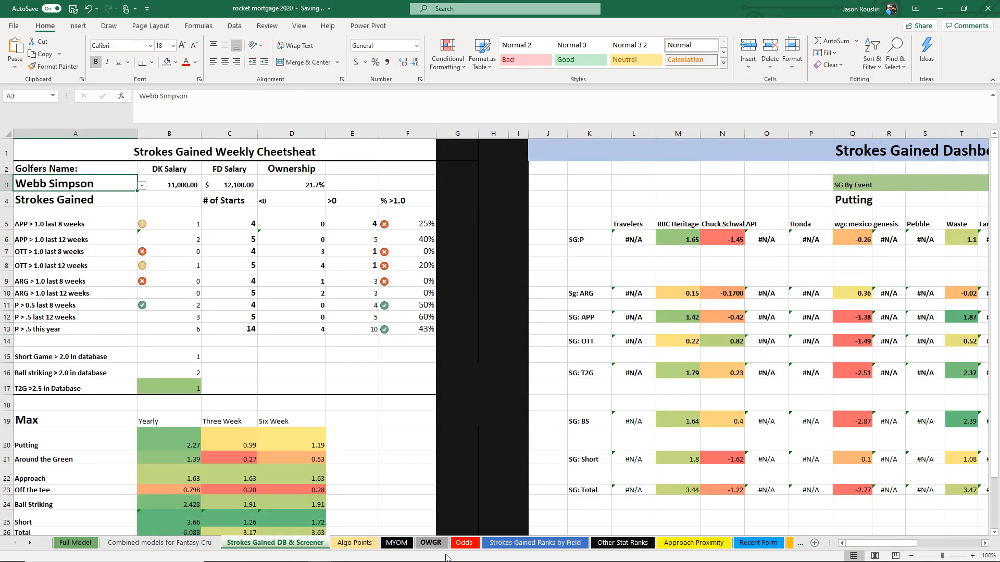
Step: View the Algo Points sheet and bring up the first rows of the MYOM sheet
click(367, 546)
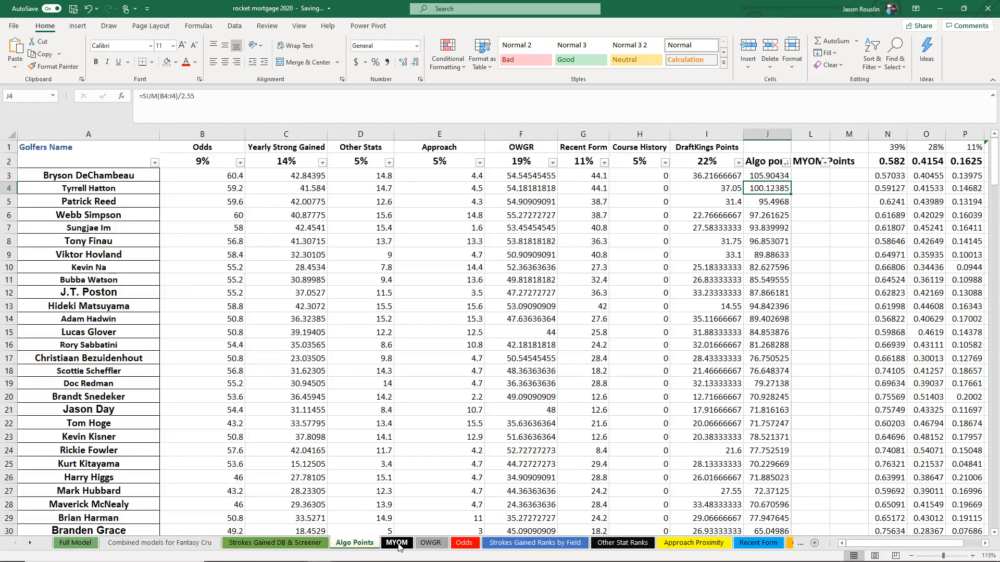
click(397, 544)
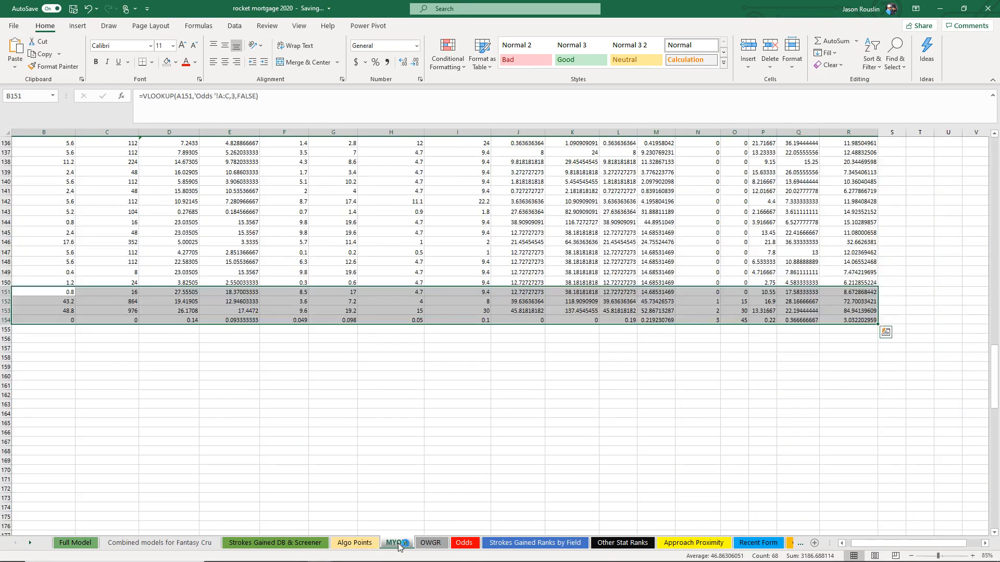
scroll(494, 470, up, 10)
scroll(495, 470, up, 15)
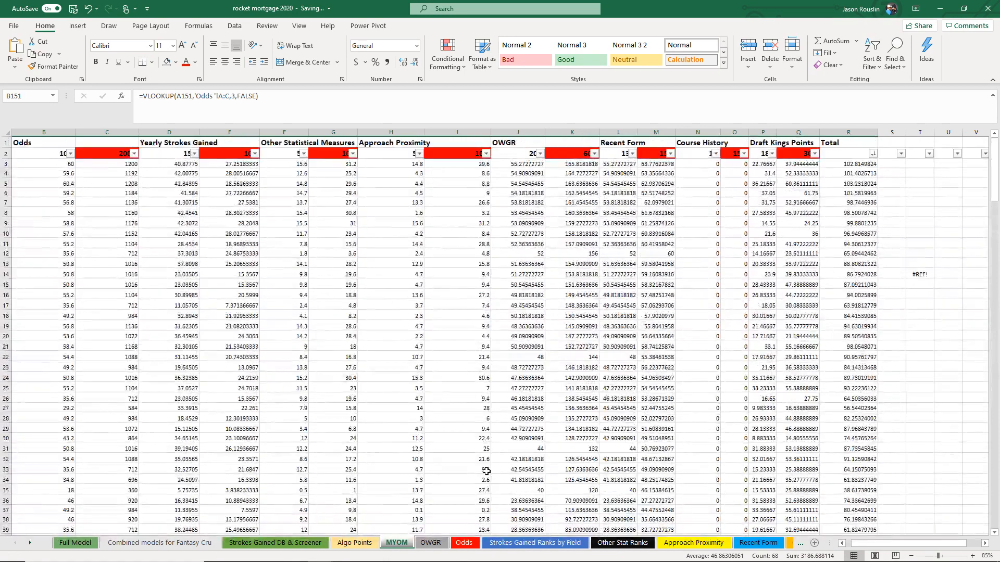
Step: Examine the category weights in row 2 of the MYOM sheet, going from Odds across to Course History
click(94, 162)
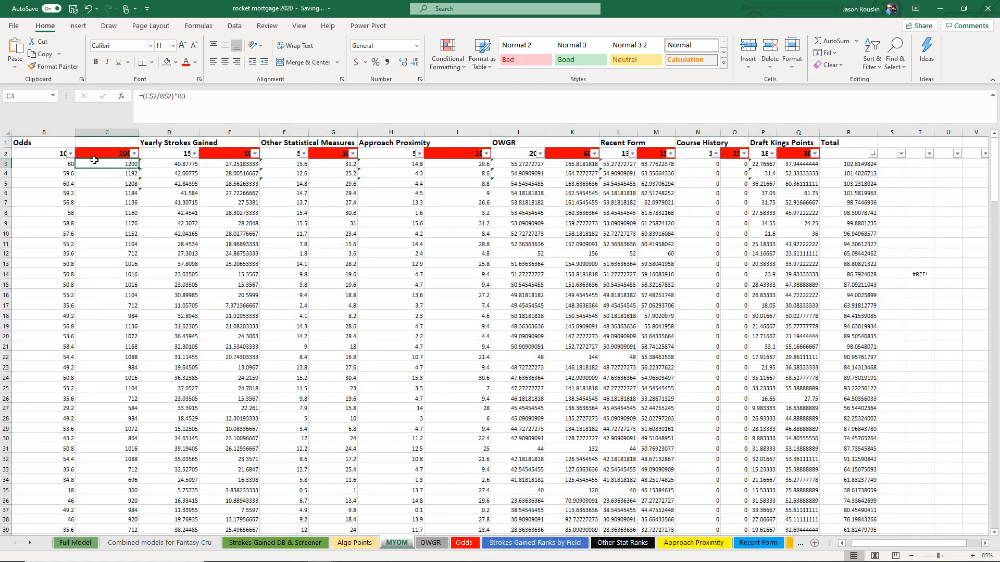
key(Left)
key(Left)
key(Up)
key(Right)
key(Right)
key(Right)
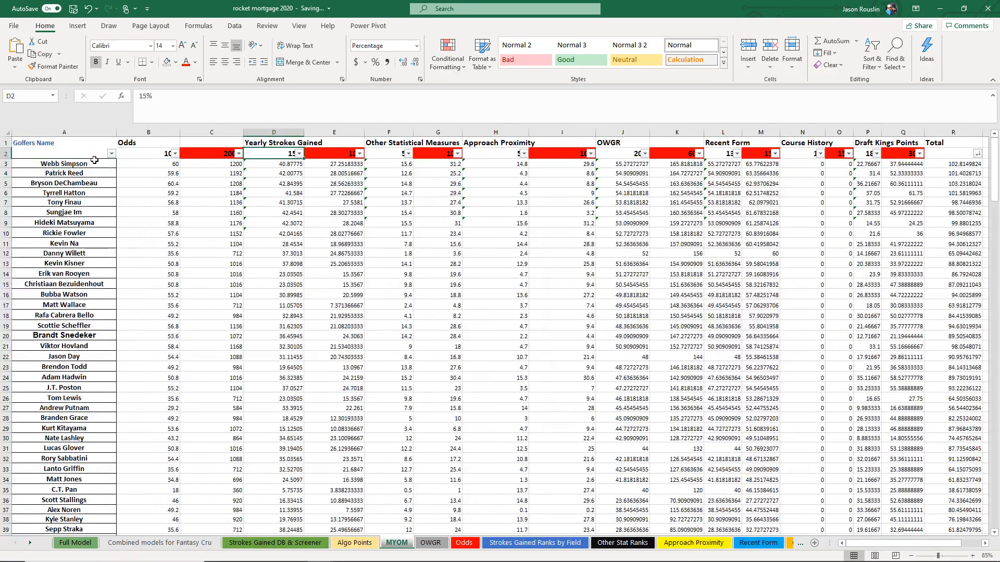
key(Right)
key(Right)
key(Right)
key(Right)
key(Right)
key(Right)
key(Right)
key(Right)
key(Right)
key(Right)
key(Right)
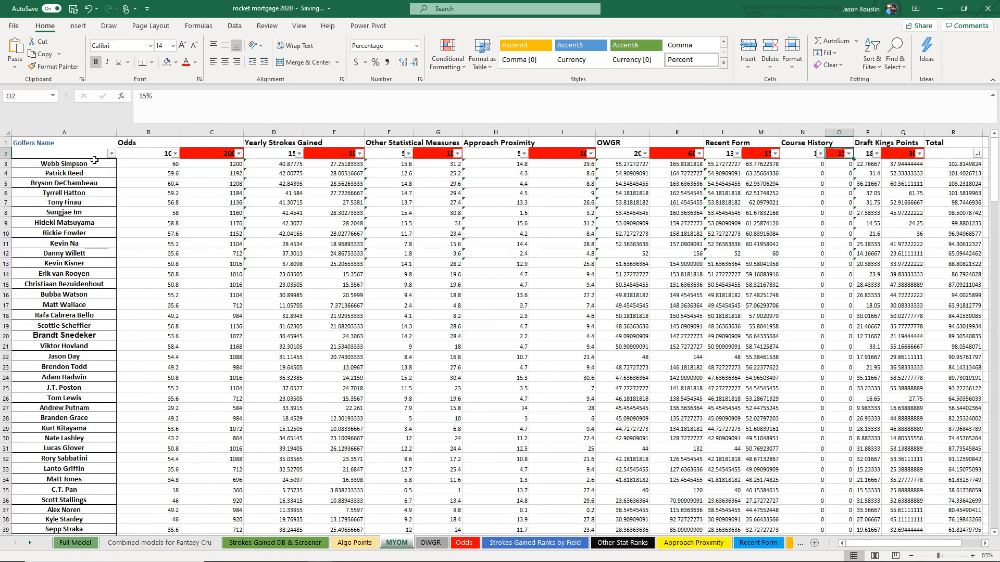
Step: Recheck the custom weights back toward Odds and forward through OWGR, Recent Form and Course History to Draft Kings Points
key(Left)
key(Left)
key(Left)
key(Left)
key(Left)
key(Left)
key(Left)
key(Left)
key(Left)
key(Left)
key(Left)
key(Left)
key(Left)
key(Right)
key(Right)
key(Right)
key(Right)
key(Right)
key(Right)
key(Right)
key(Right)
key(Right)
key(Right)
key(Left)
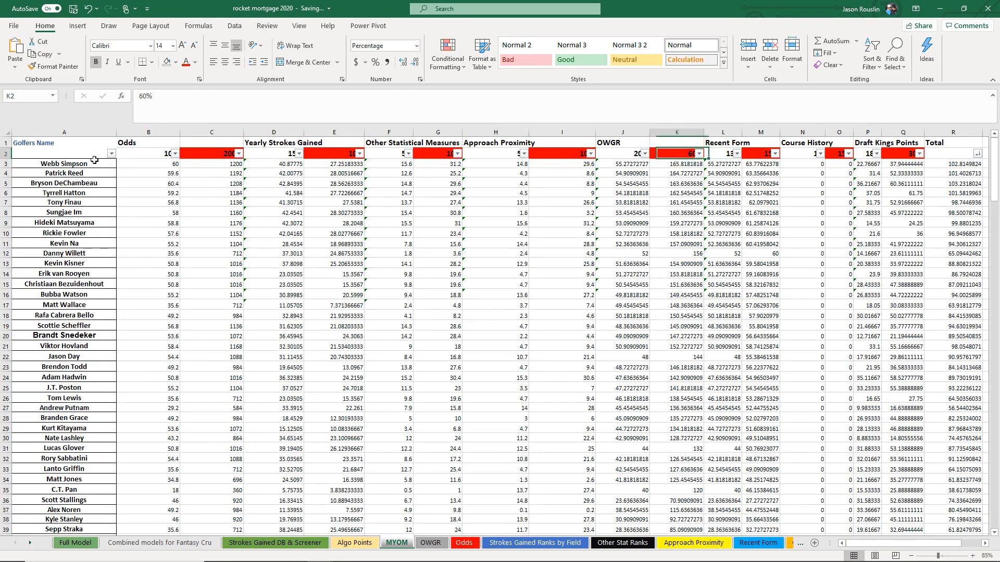
key(Up)
key(Left)
key(Right)
key(Right)
key(Right)
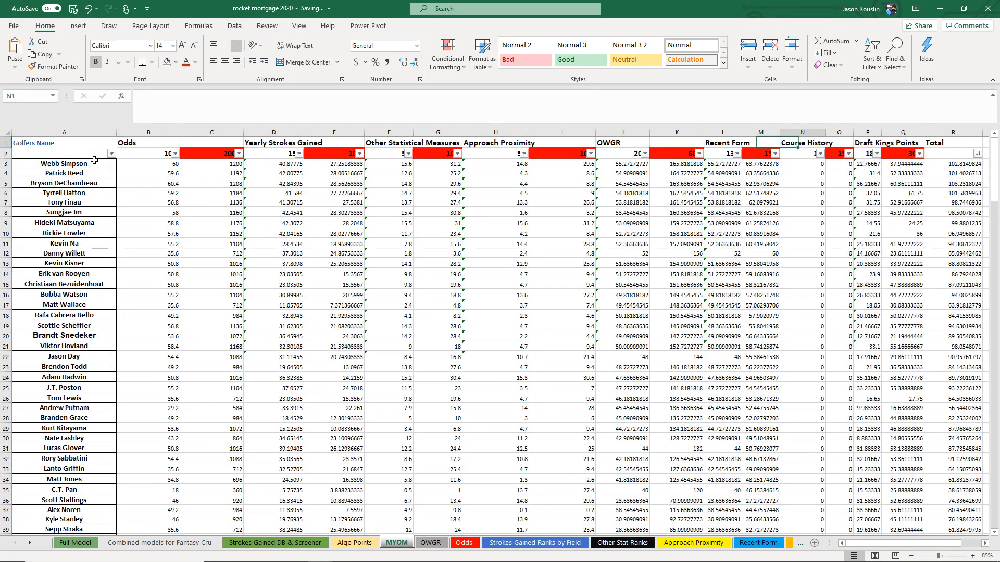
key(Down)
key(Right)
key(Right)
key(Right)
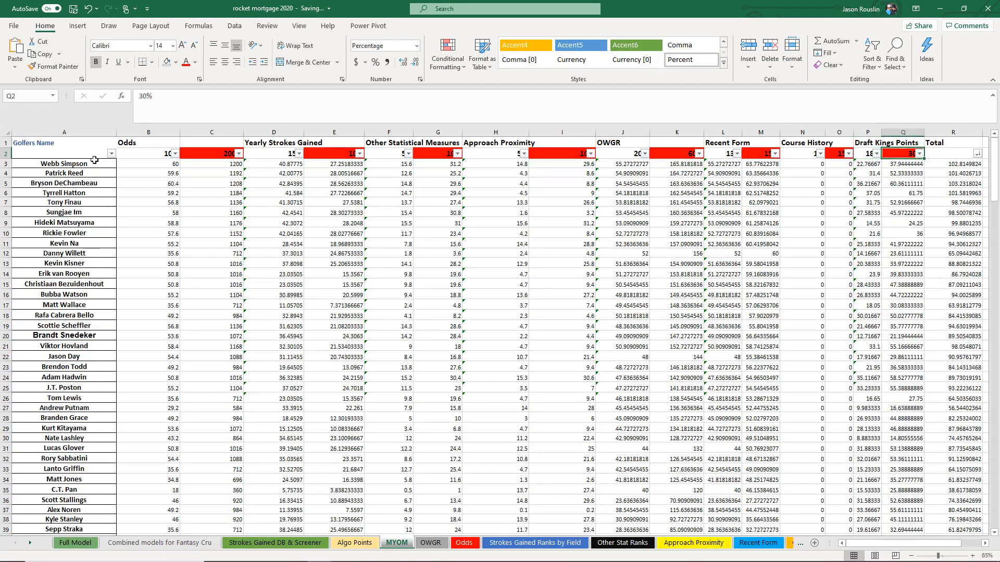
key(Right)
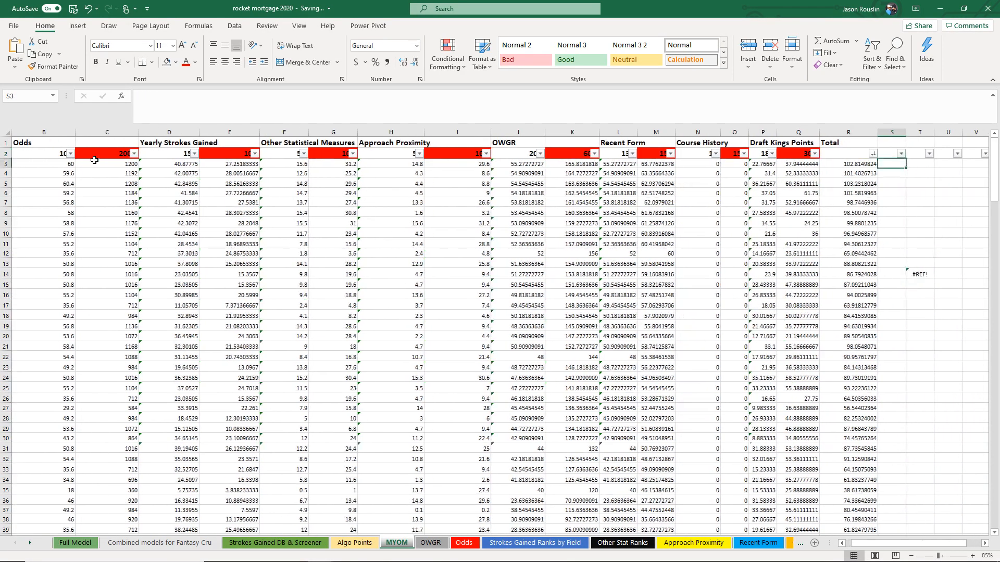
Step: Inspect the first golfer's row 3 cells in the MYOM sheet from beside Total back to OWGR
key(Down)
key(Left)
key(Left)
key(Left)
key(Left)
key(Left)
key(Left)
key(Left)
key(Left)
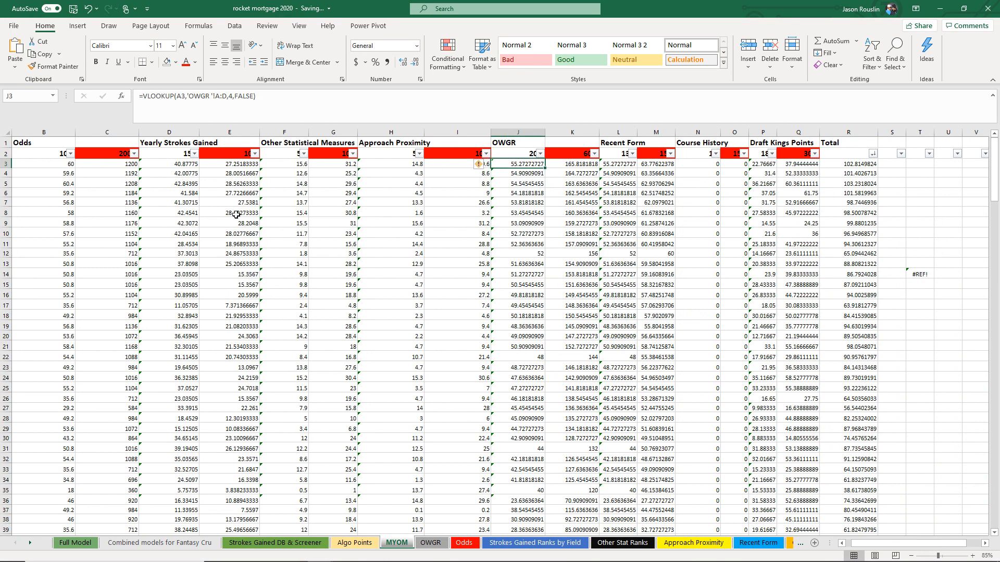
Step: Return to the Full Model sheet and select the whole MYOM column
key(ctrl+Page_Up)
key(ctrl+Page_Up)
key(ctrl+Page_Up)
key(ctrl+Page_Up)
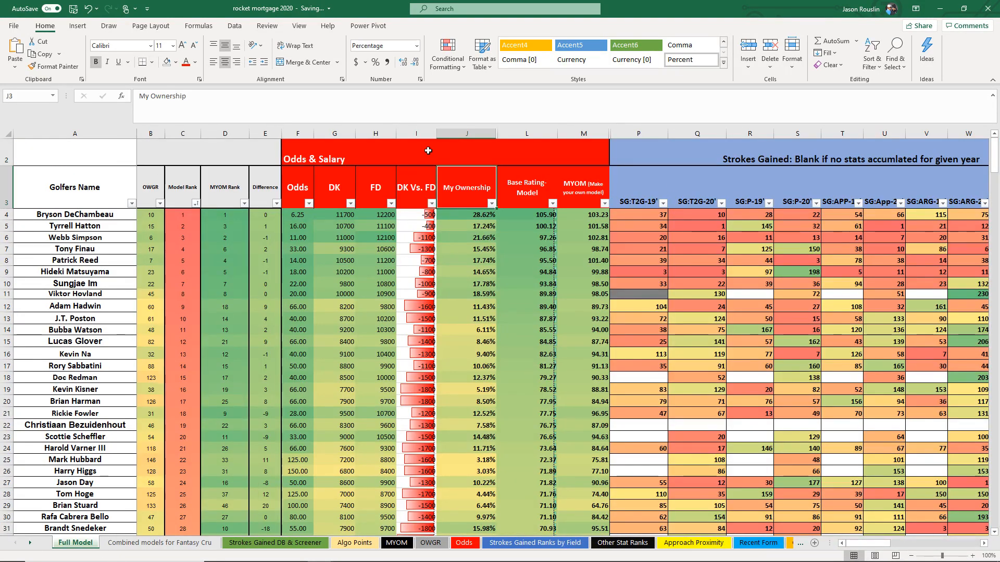
click(576, 134)
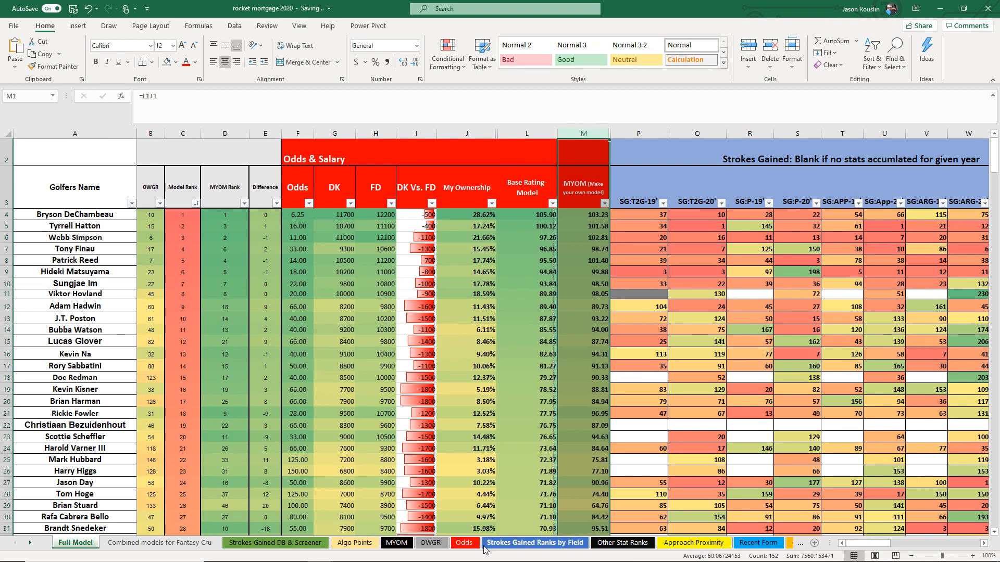
Step: Look over the OWGR, Odds and Strokes Gained Ranks by Field sheets
click(431, 543)
scroll(471, 482, up, 13)
scroll(471, 482, up, 20)
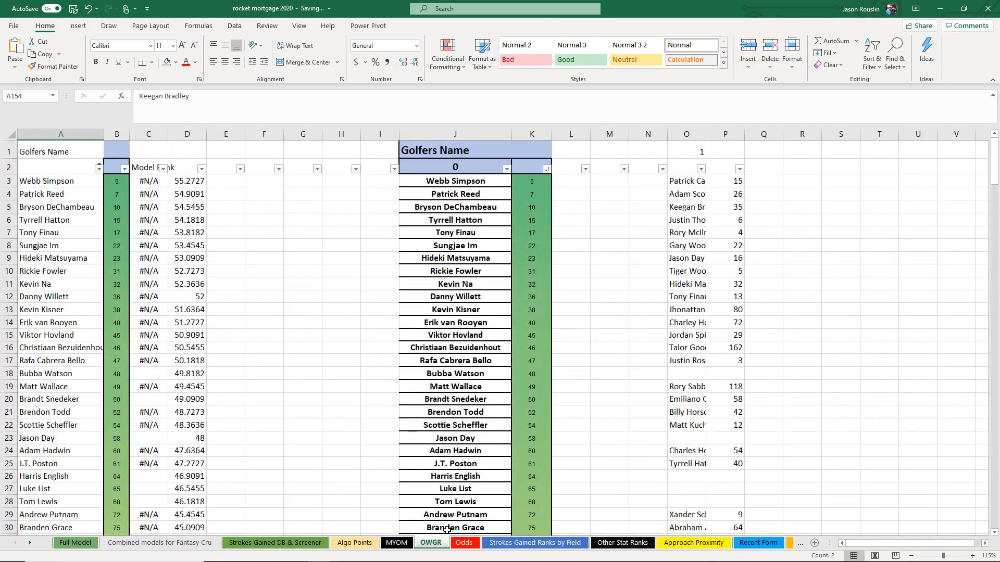
click(471, 544)
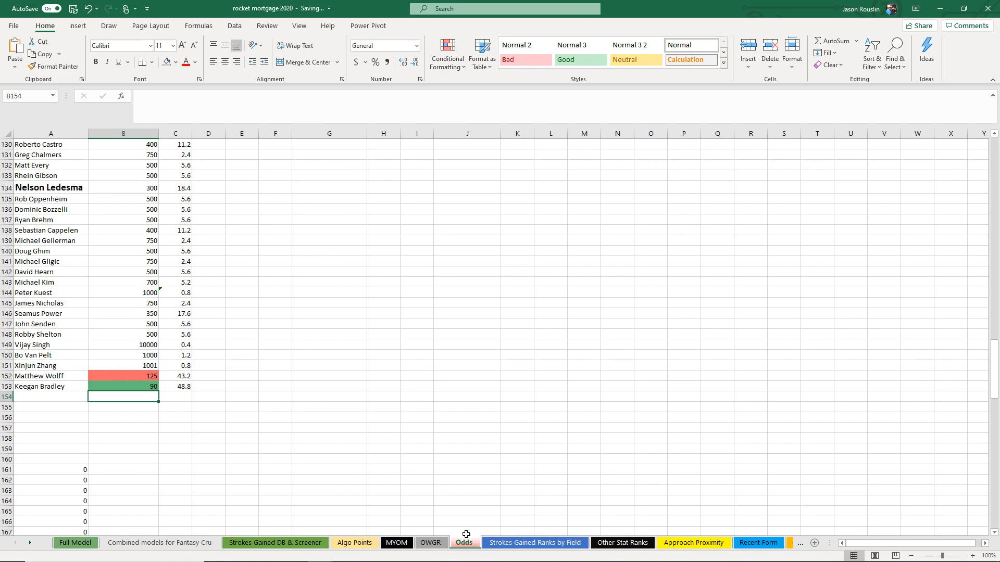
click(537, 543)
scroll(627, 500, up, 20)
scroll(627, 500, up, 19)
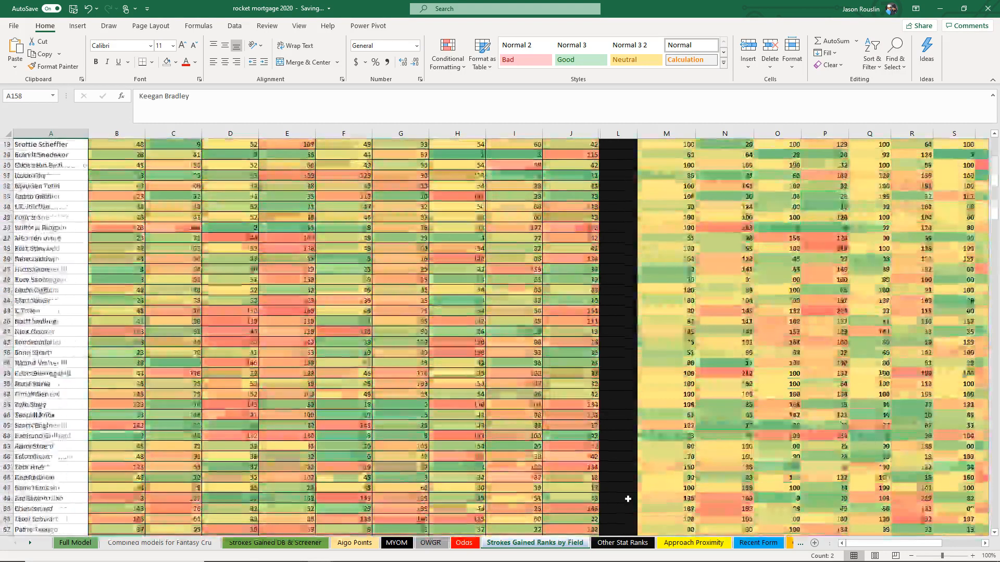
Step: Look over the Other Stat Ranks and Approach Proximity sheets up to their first golfers
click(622, 543)
click(679, 543)
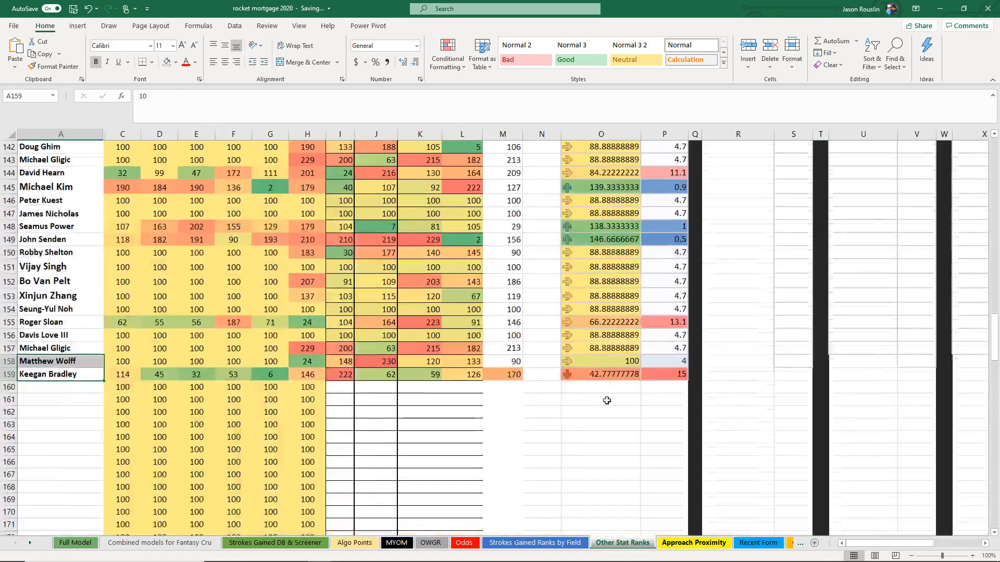
click(622, 543)
scroll(667, 521, up, 15)
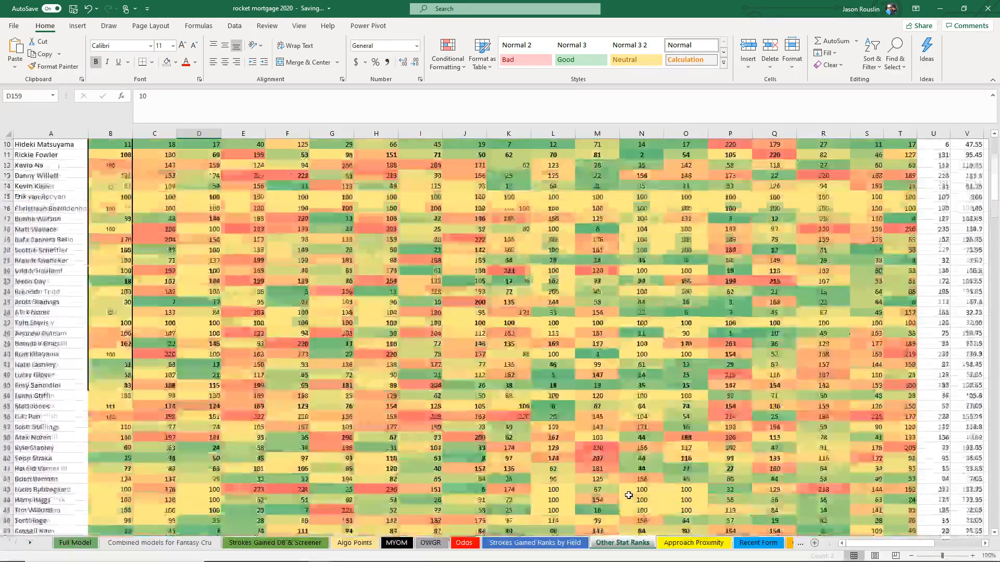
click(707, 542)
scroll(668, 400, up, 20)
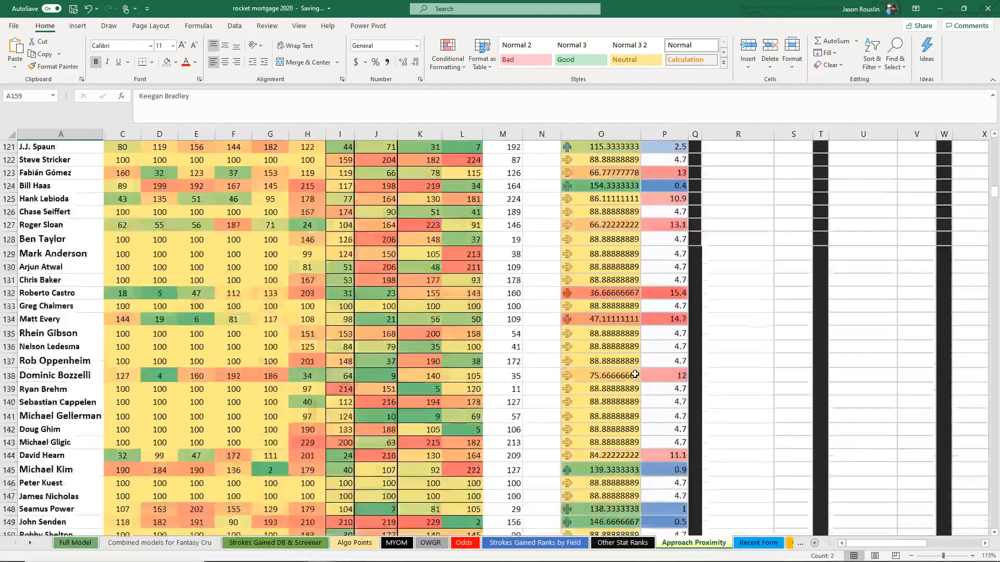
scroll(668, 400, up, 15)
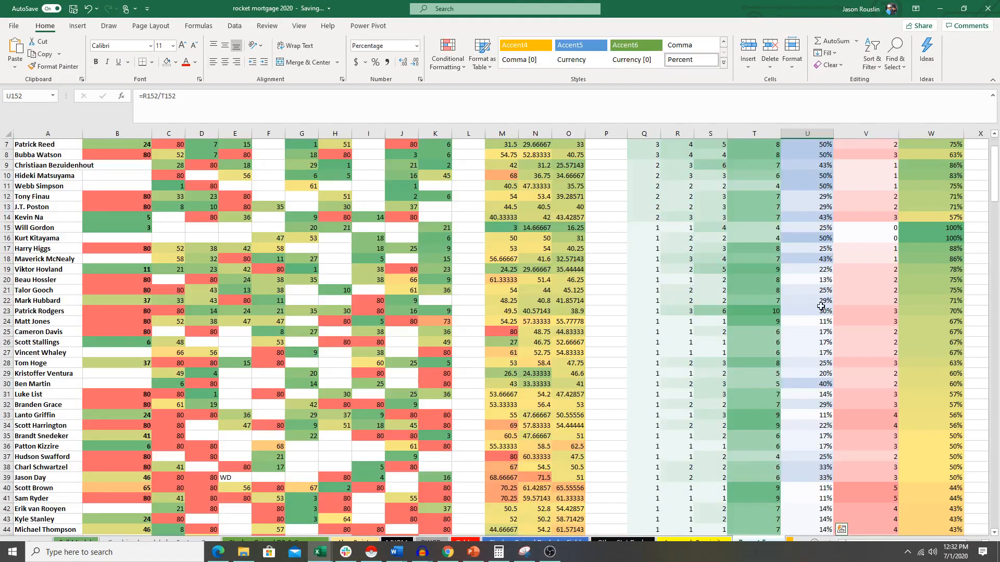
Step: View the Recent Form and Course History sheets from their header rows
click(774, 540)
scroll(759, 457, up, 2)
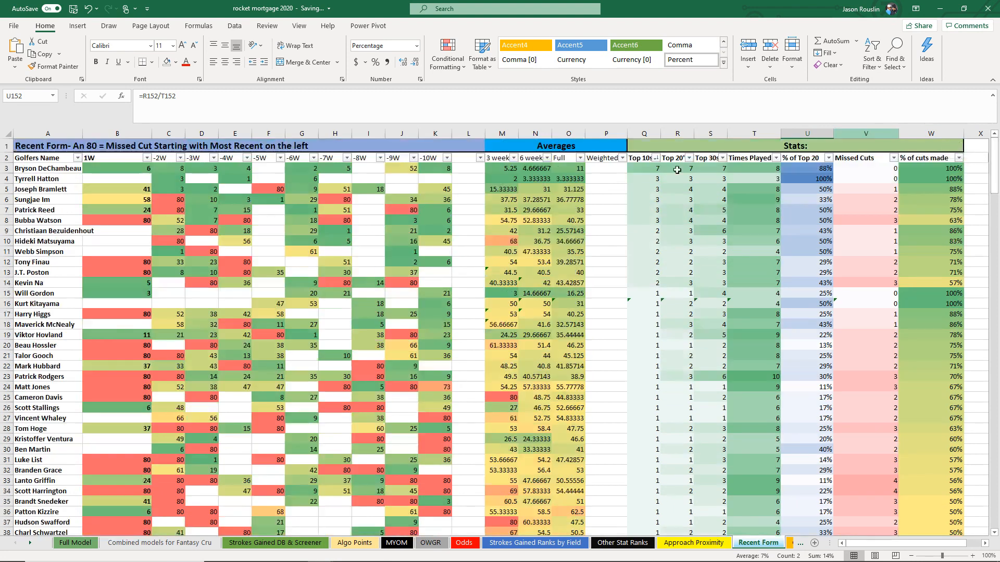
click(789, 542)
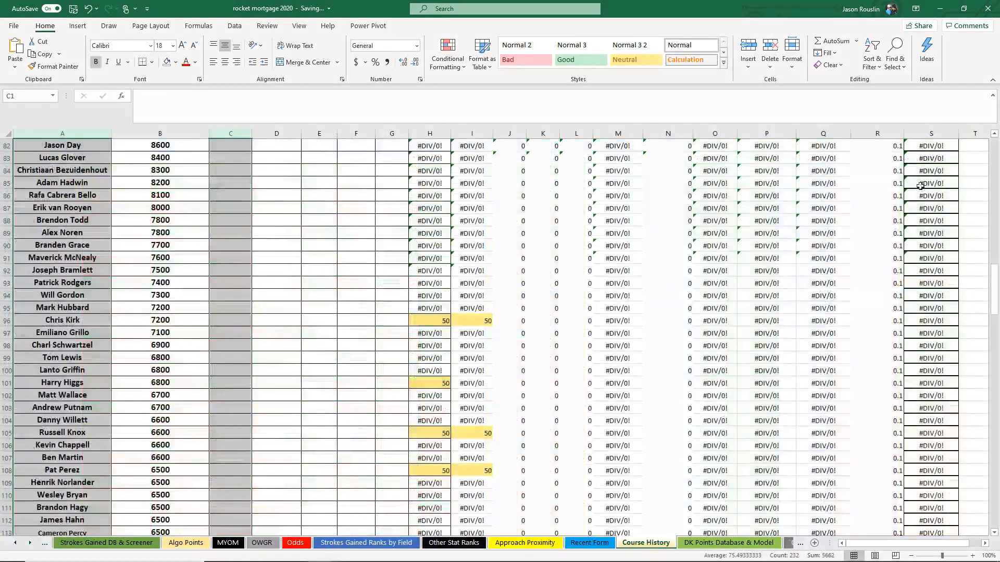
click(991, 290)
drag(972, 130, 971, 129)
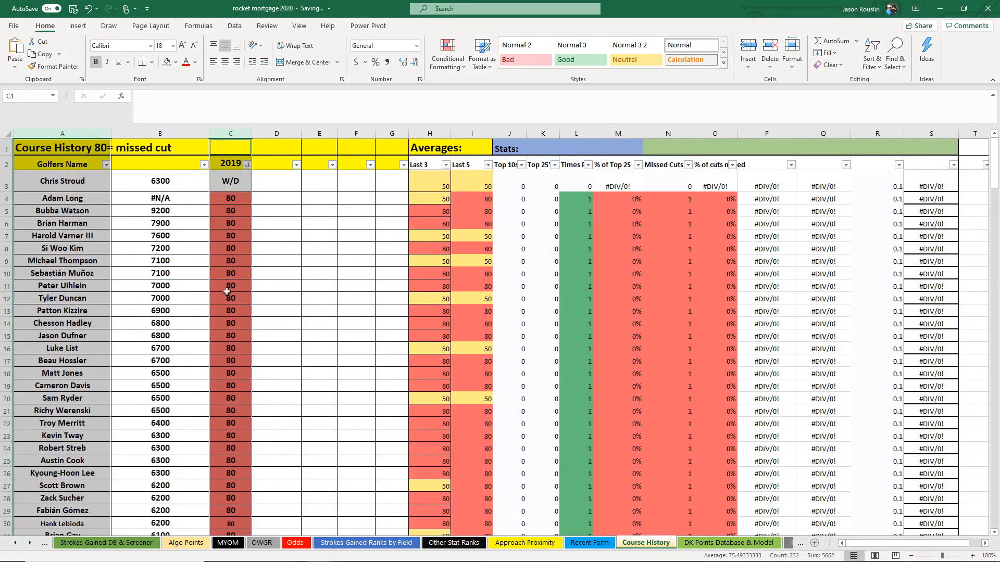
Step: View the DK Points Database & Model sheet from its first column and the Ownership Database & Proj.Model sheet
click(778, 543)
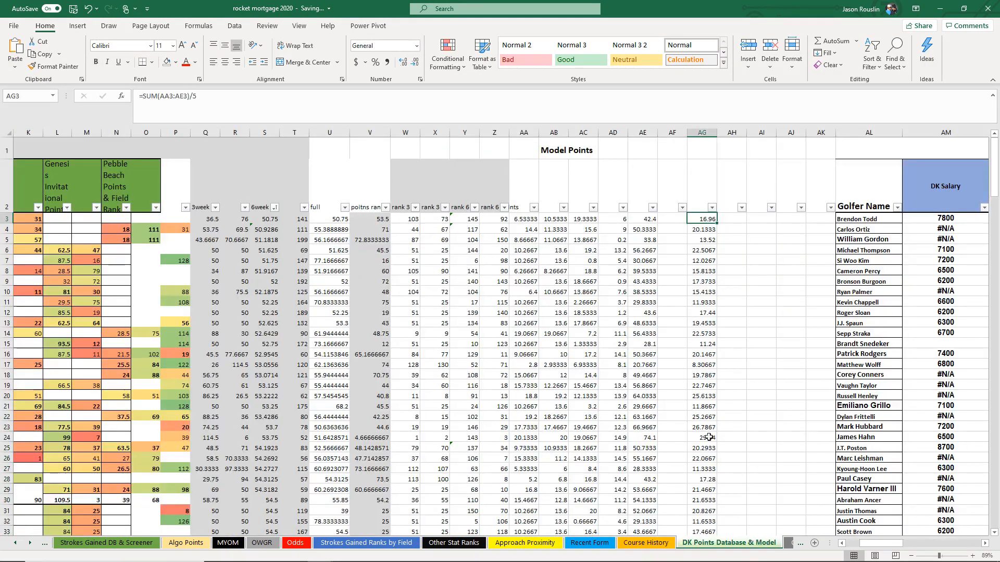
drag(867, 543, 832, 543)
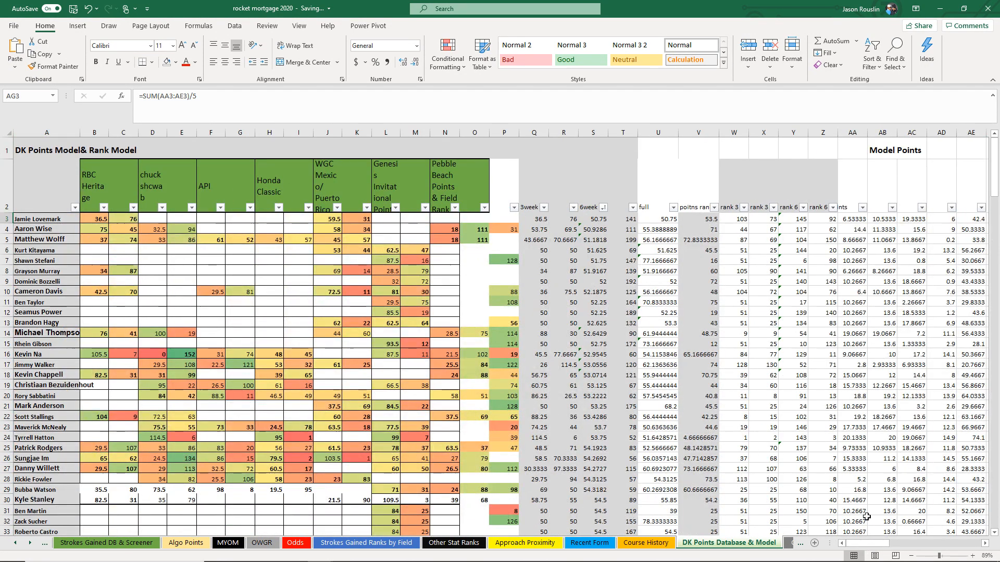
click(789, 544)
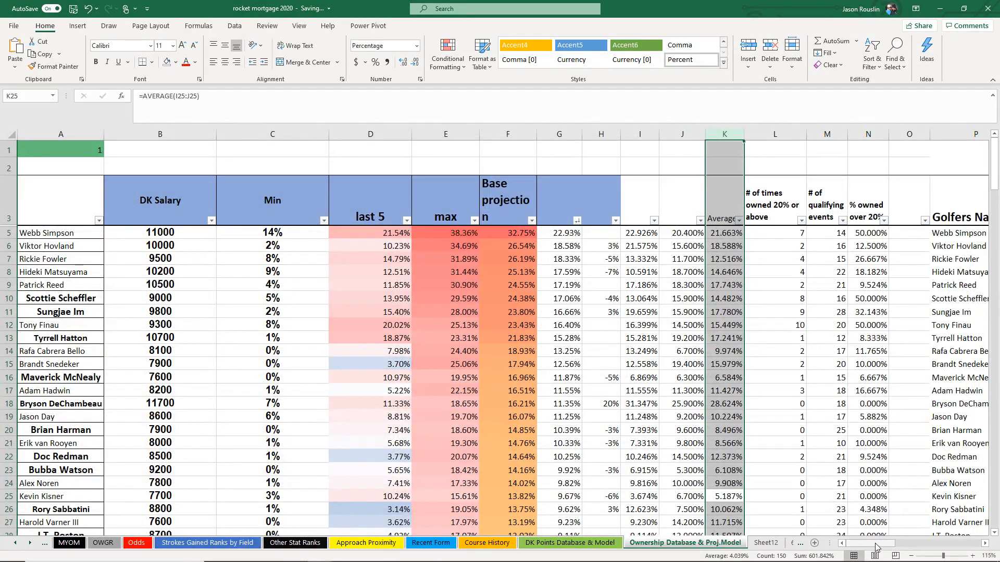
mouse_move(859, 541)
mouse_down()
mouse_move(942, 556)
mouse_move(852, 544)
mouse_up()
Step: Return to the Full Model sheet and select the My Ownership column header
click(17, 543)
click(18, 543)
click(18, 543)
click(18, 543)
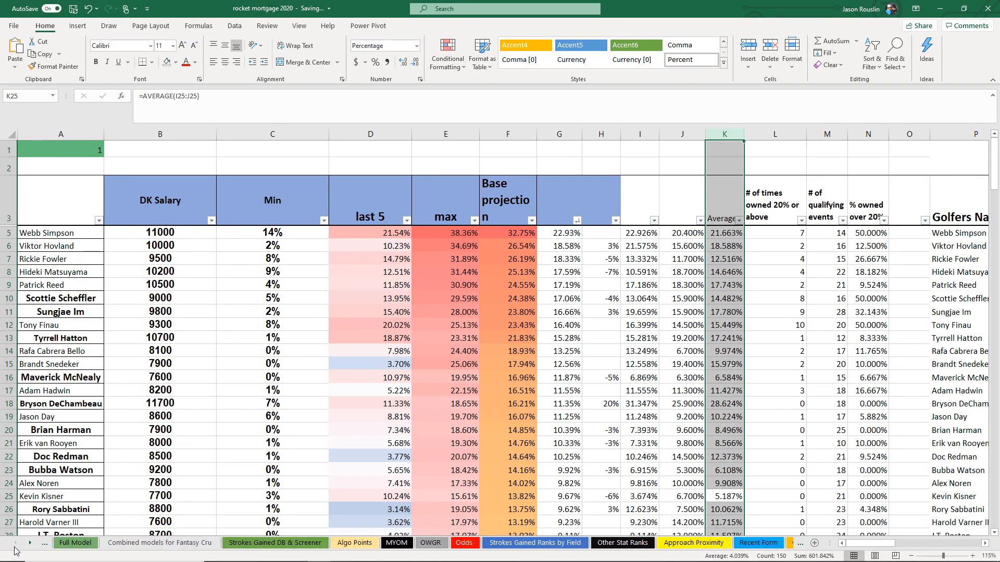
click(78, 543)
click(467, 189)
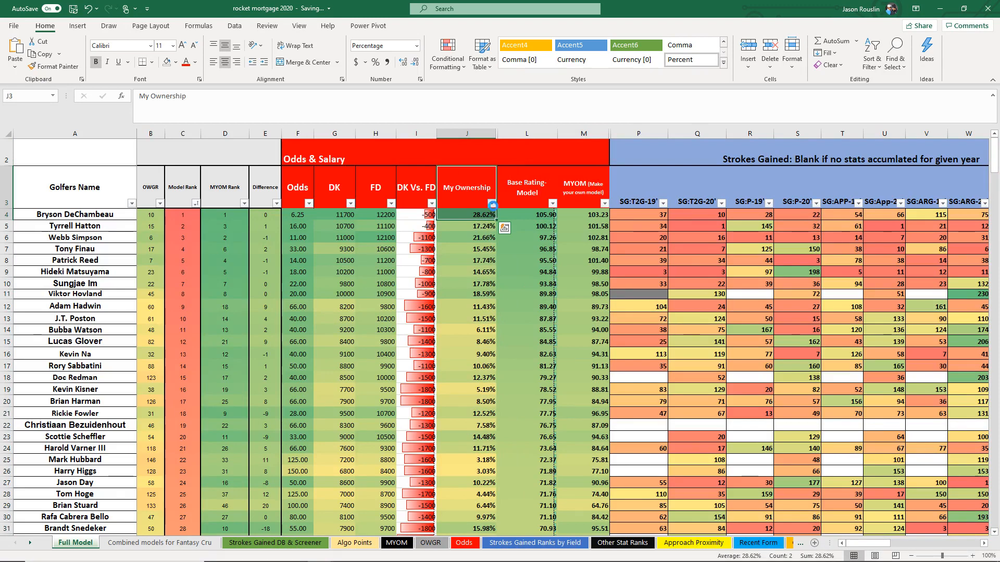
Step: Sort the golfers by My Ownership from largest to smallest and select the third-ranked golfer's ownership cell
click(492, 203)
click(477, 234)
click(483, 224)
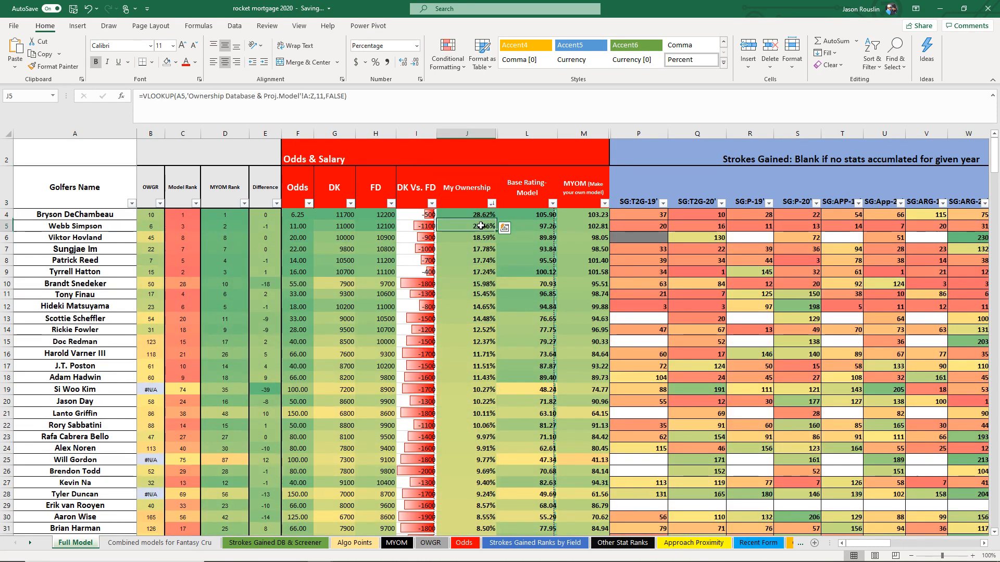
click(528, 282)
click(475, 241)
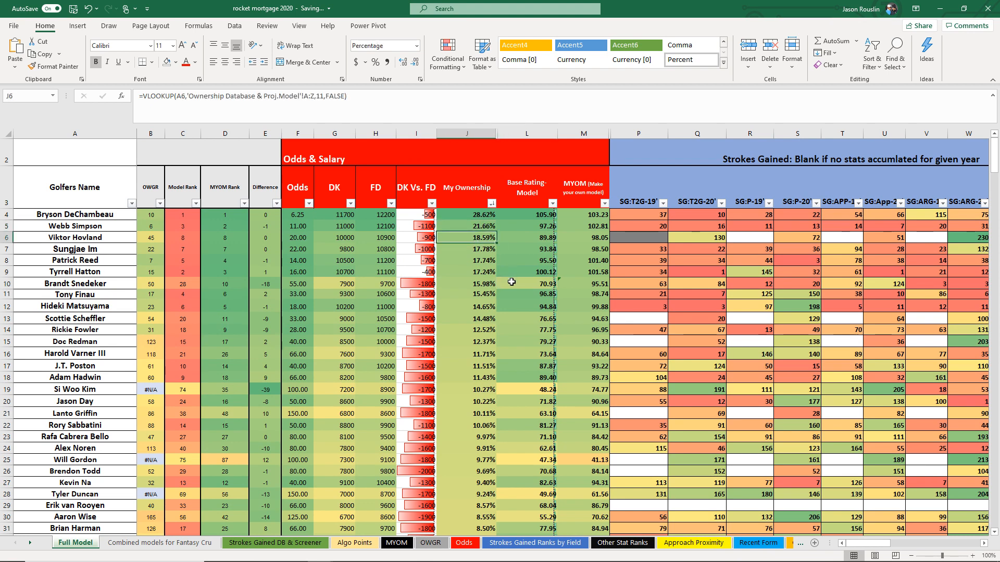
Step: Look through the ownership ranking, highlighting row 12 and row 13 in turn
scroll(511, 272, down, 1)
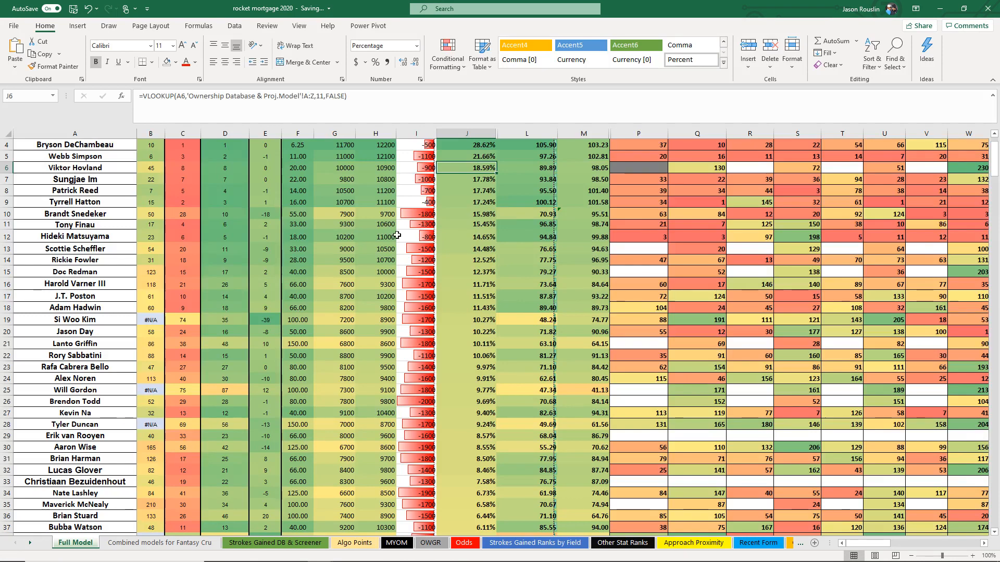
click(6, 236)
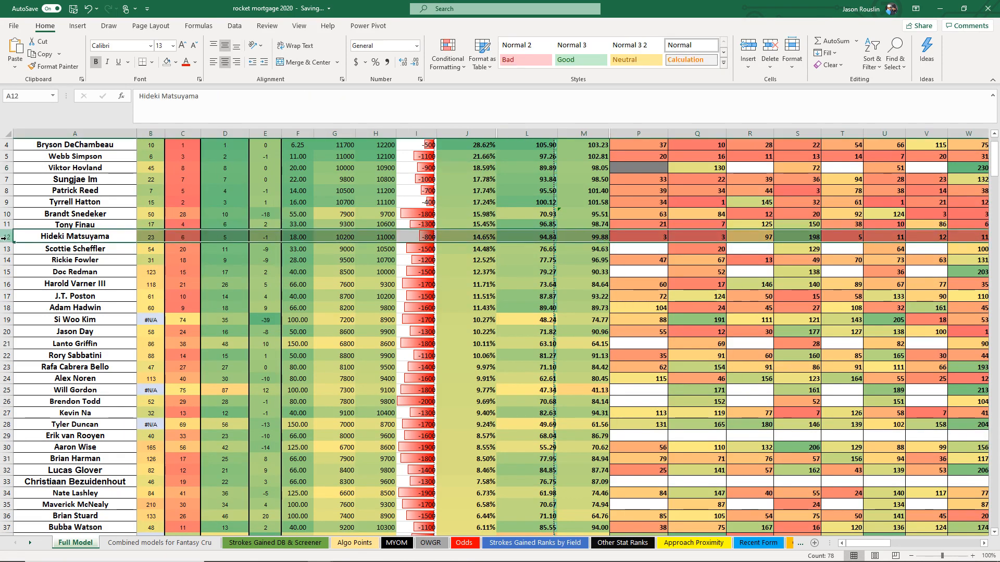
click(5, 249)
scroll(525, 297, up, 1)
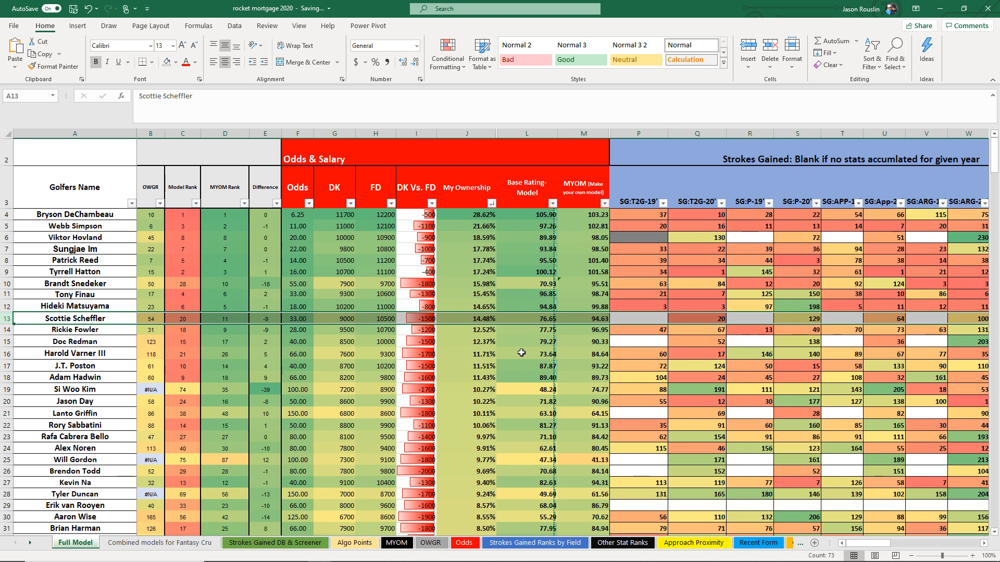
Step: Sort the golfers by Base Rating-Model from largest to smallest and select the fifth-ranked golfer's rating cell
click(554, 205)
click(550, 230)
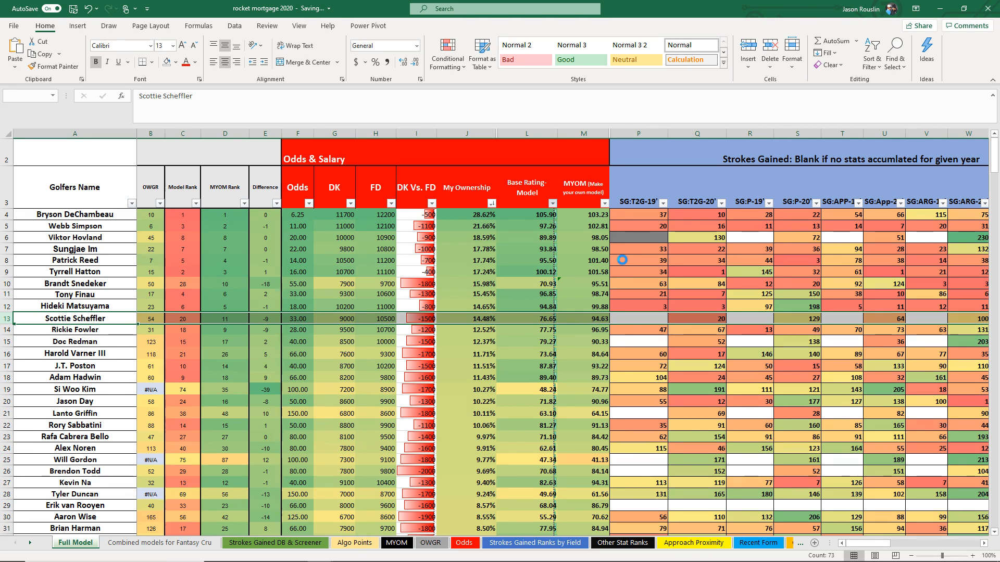
click(542, 237)
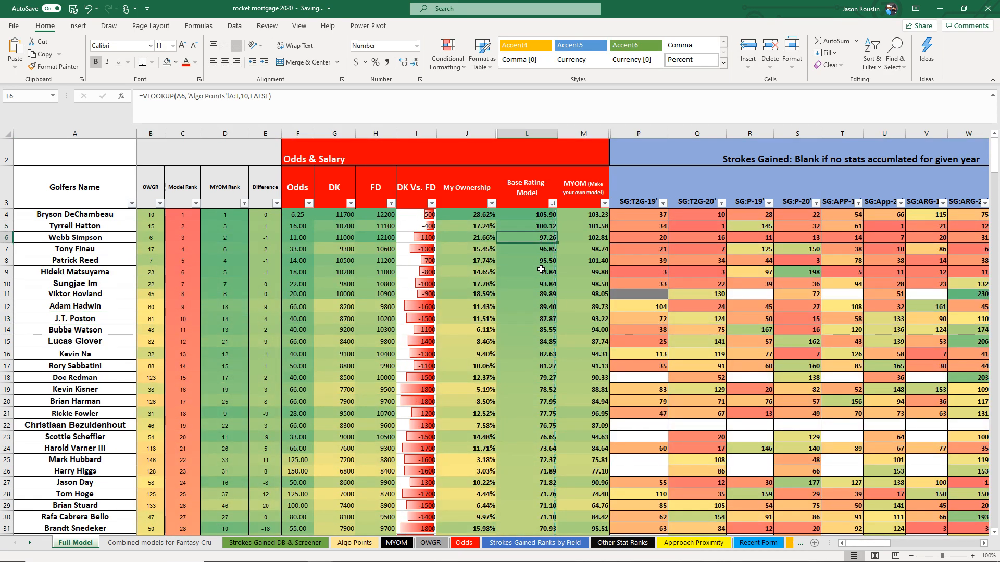
click(541, 260)
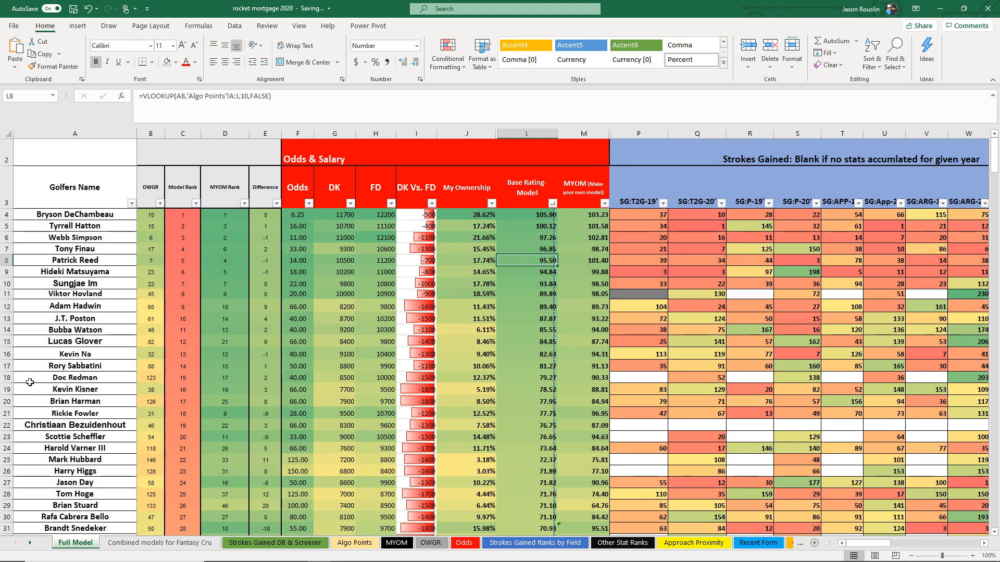
Step: Examine the base rating order, highlighting row 19 and row 25 in turn
click(6, 390)
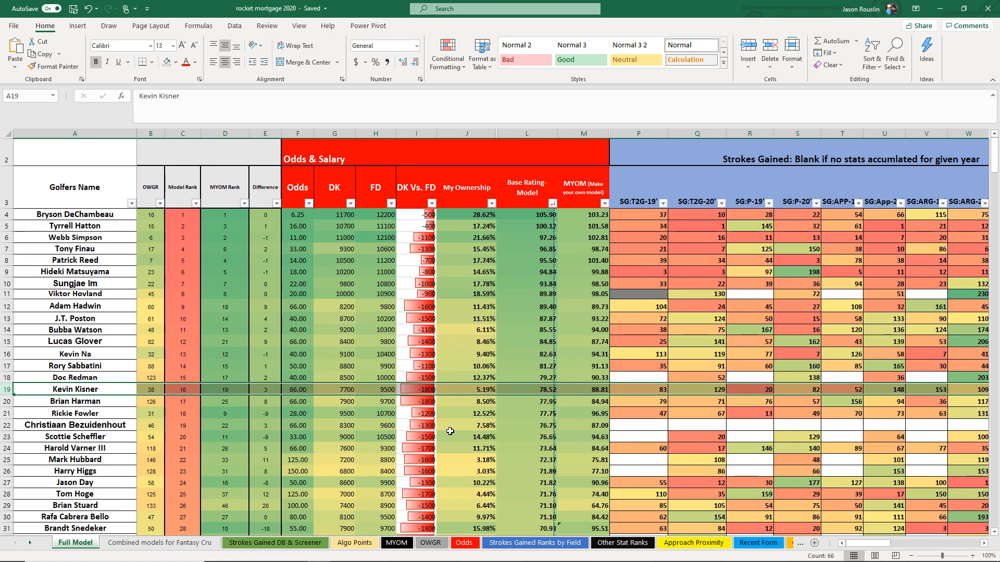
click(4, 462)
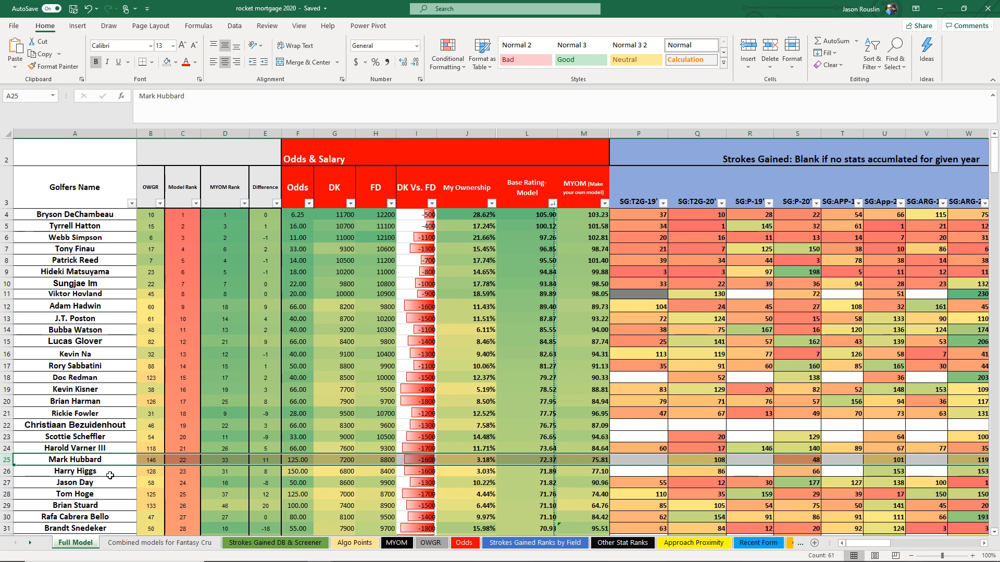
scroll(111, 485, down, 1)
scroll(108, 478, up, 1)
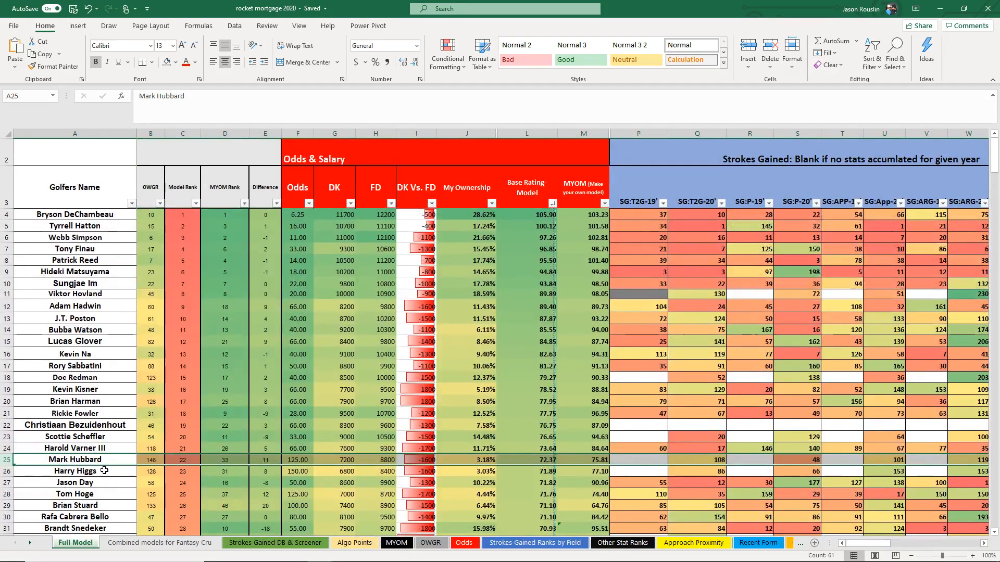